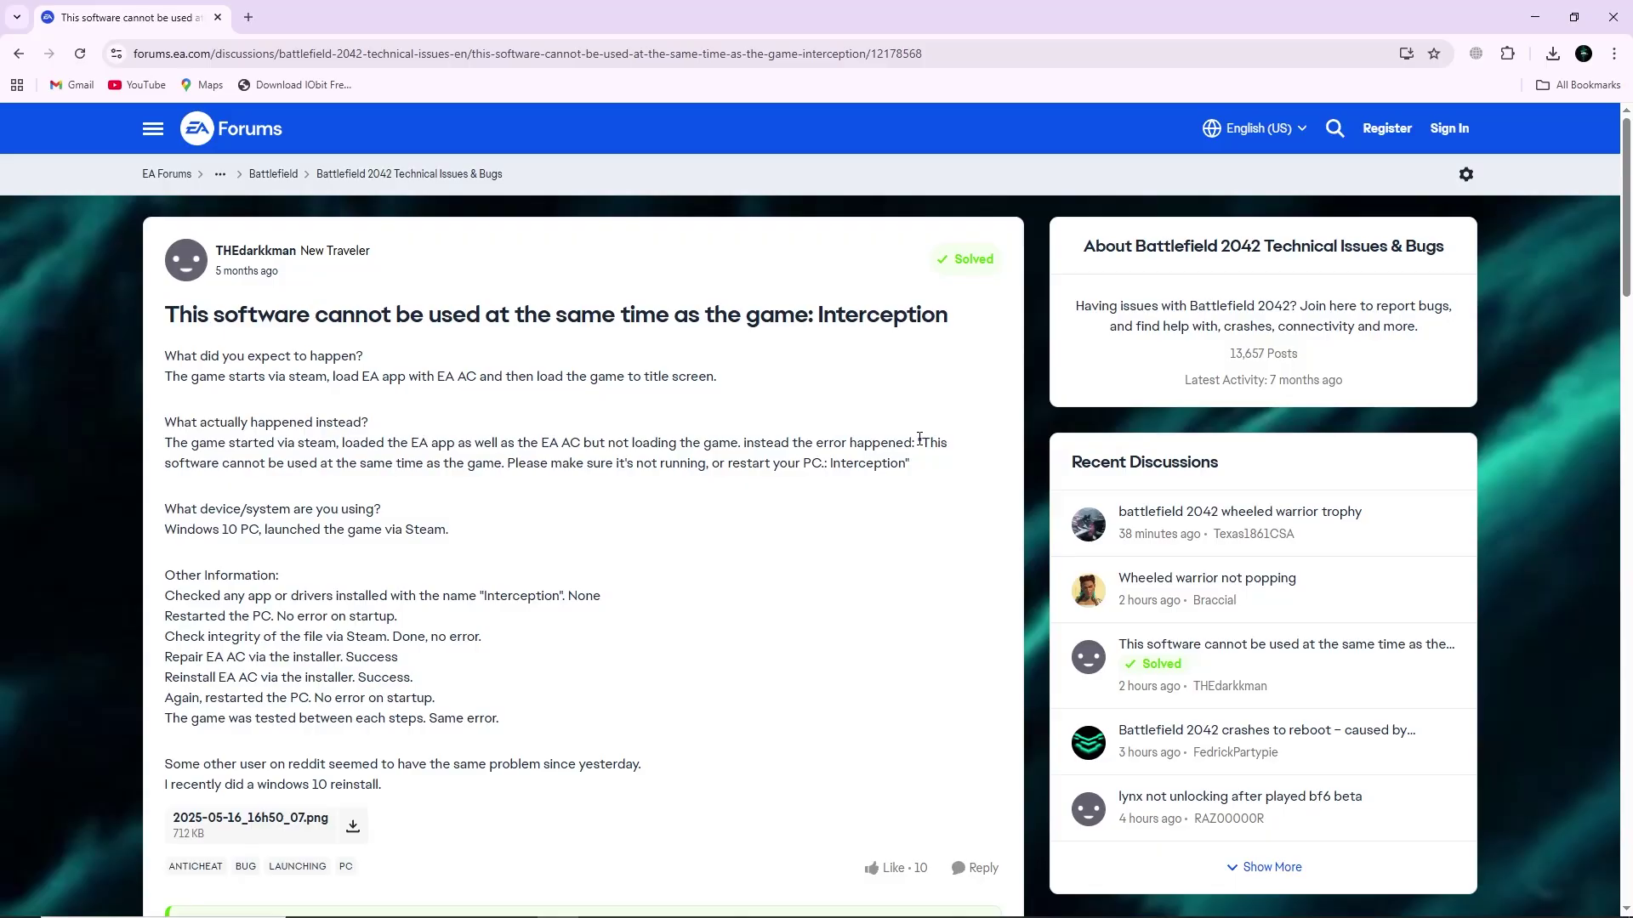
scroll(920, 447, down, 2)
scroll(919, 448, down, 3)
scroll(911, 460, down, 3)
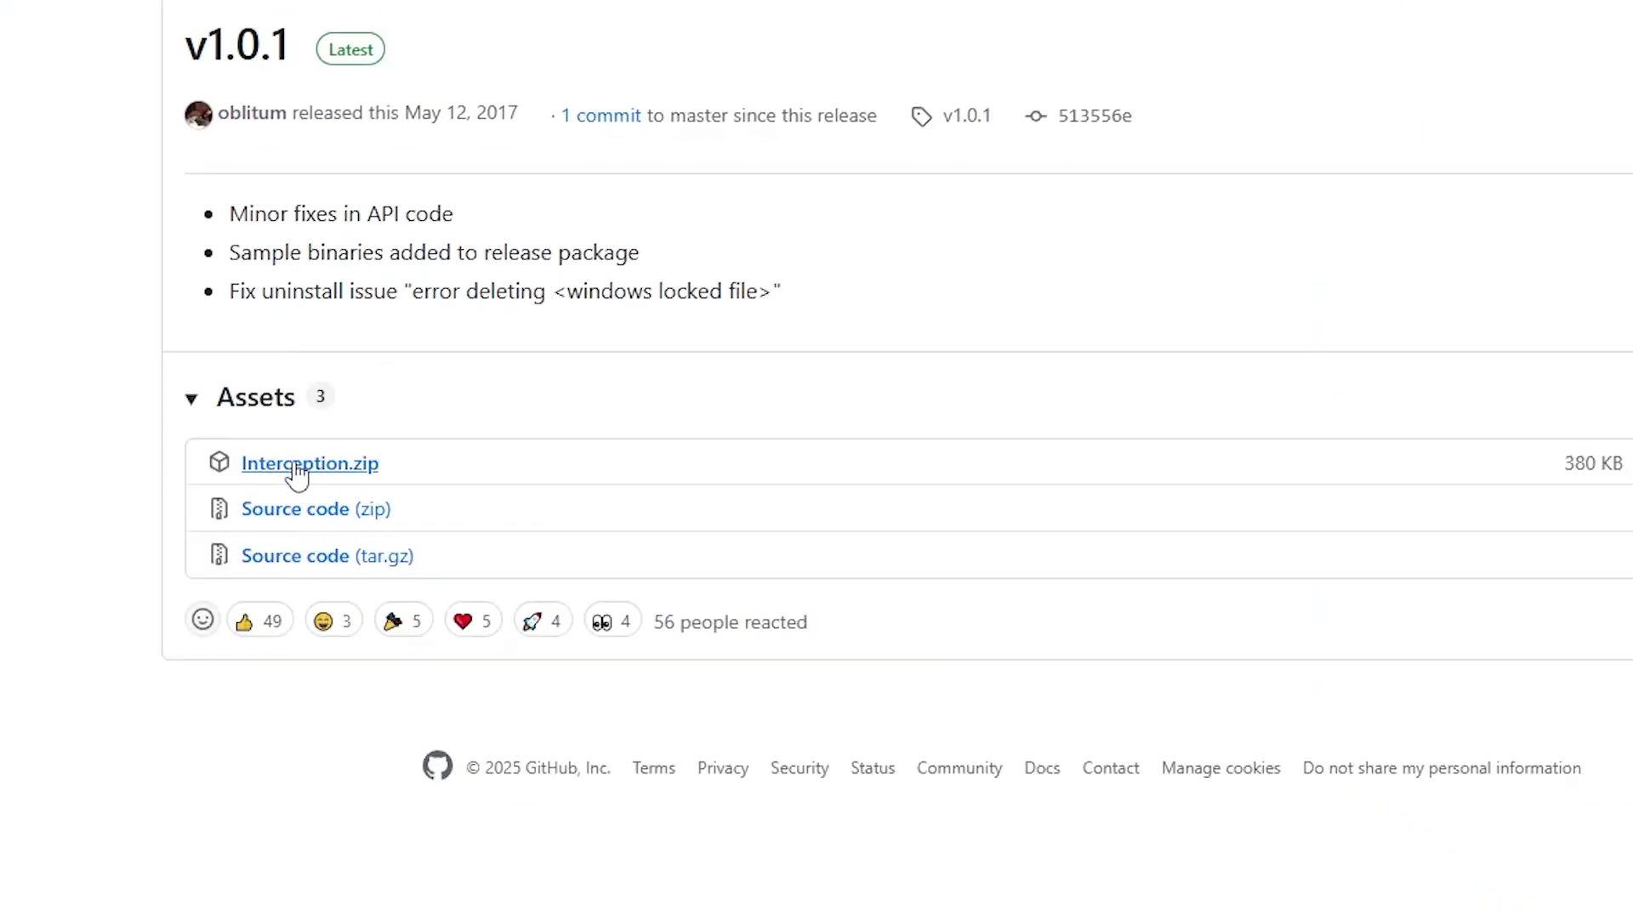
Download Interception.zip from the GitHub v1.0.1 release page
click(296, 467)
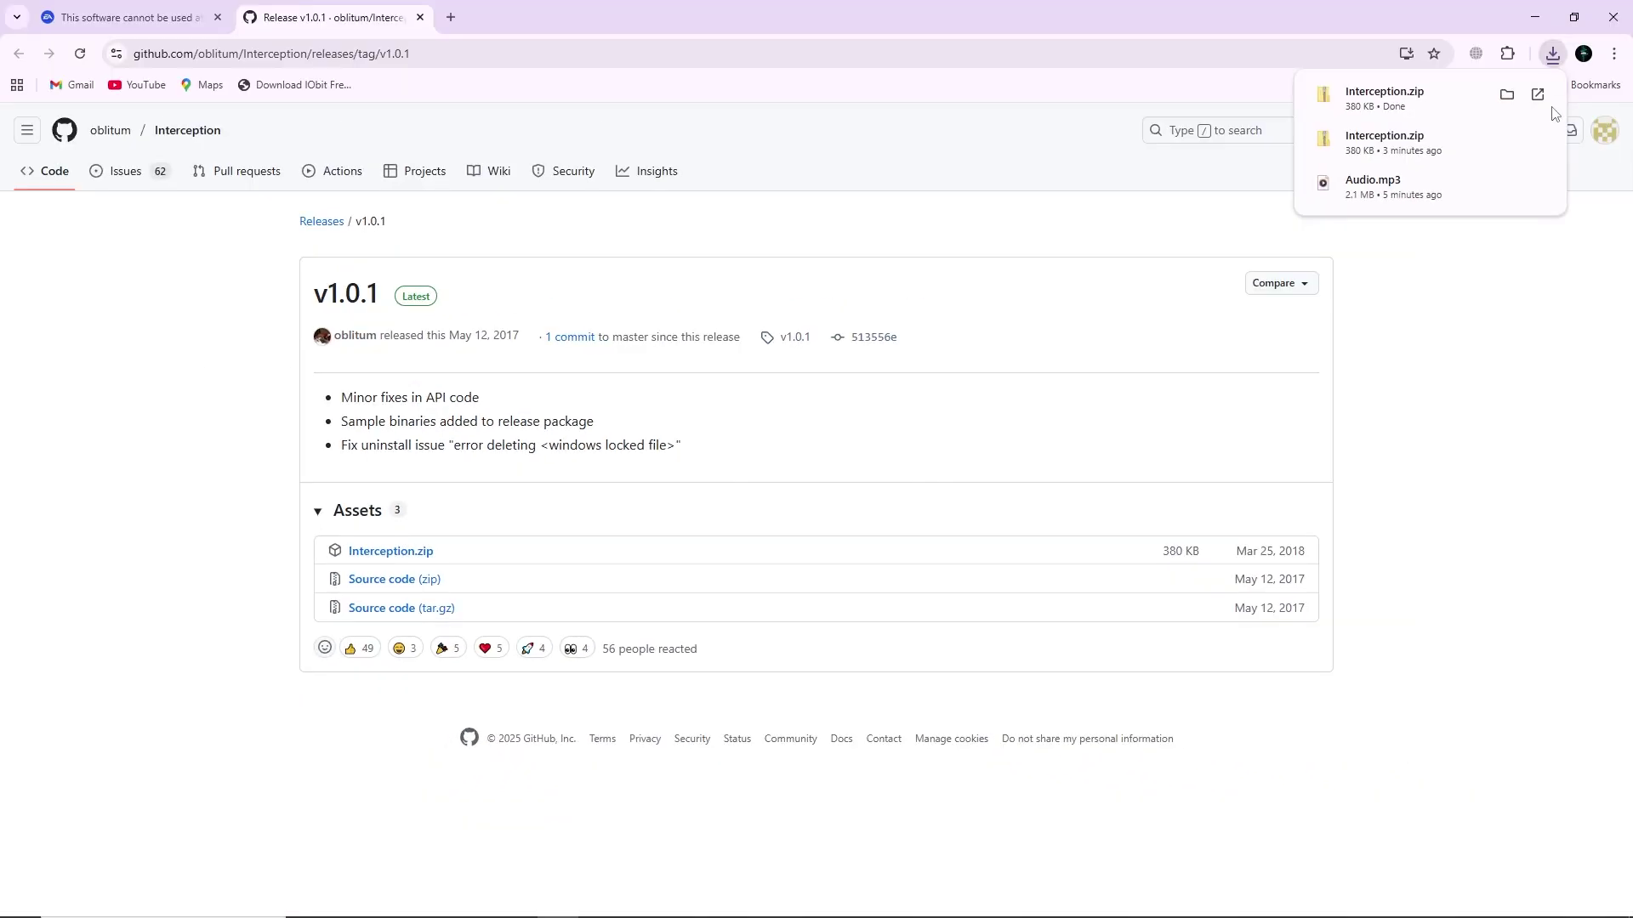
Show Interception.zip in Downloads and extract it with WinRAR into an Interception folder
click(1507, 95)
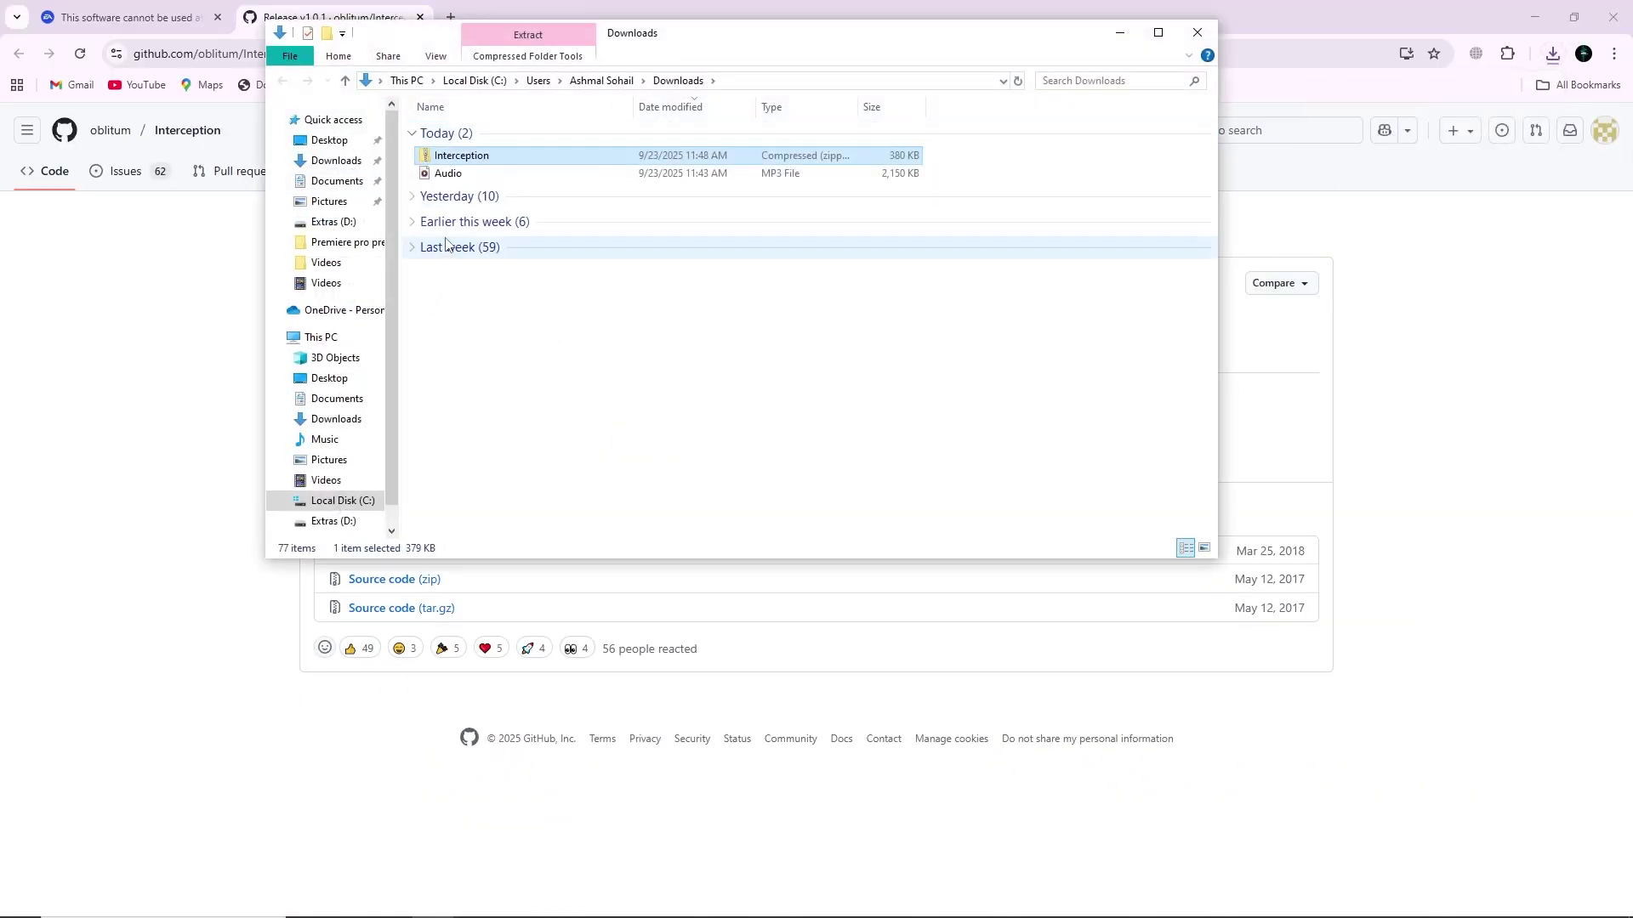
right_click(459, 161)
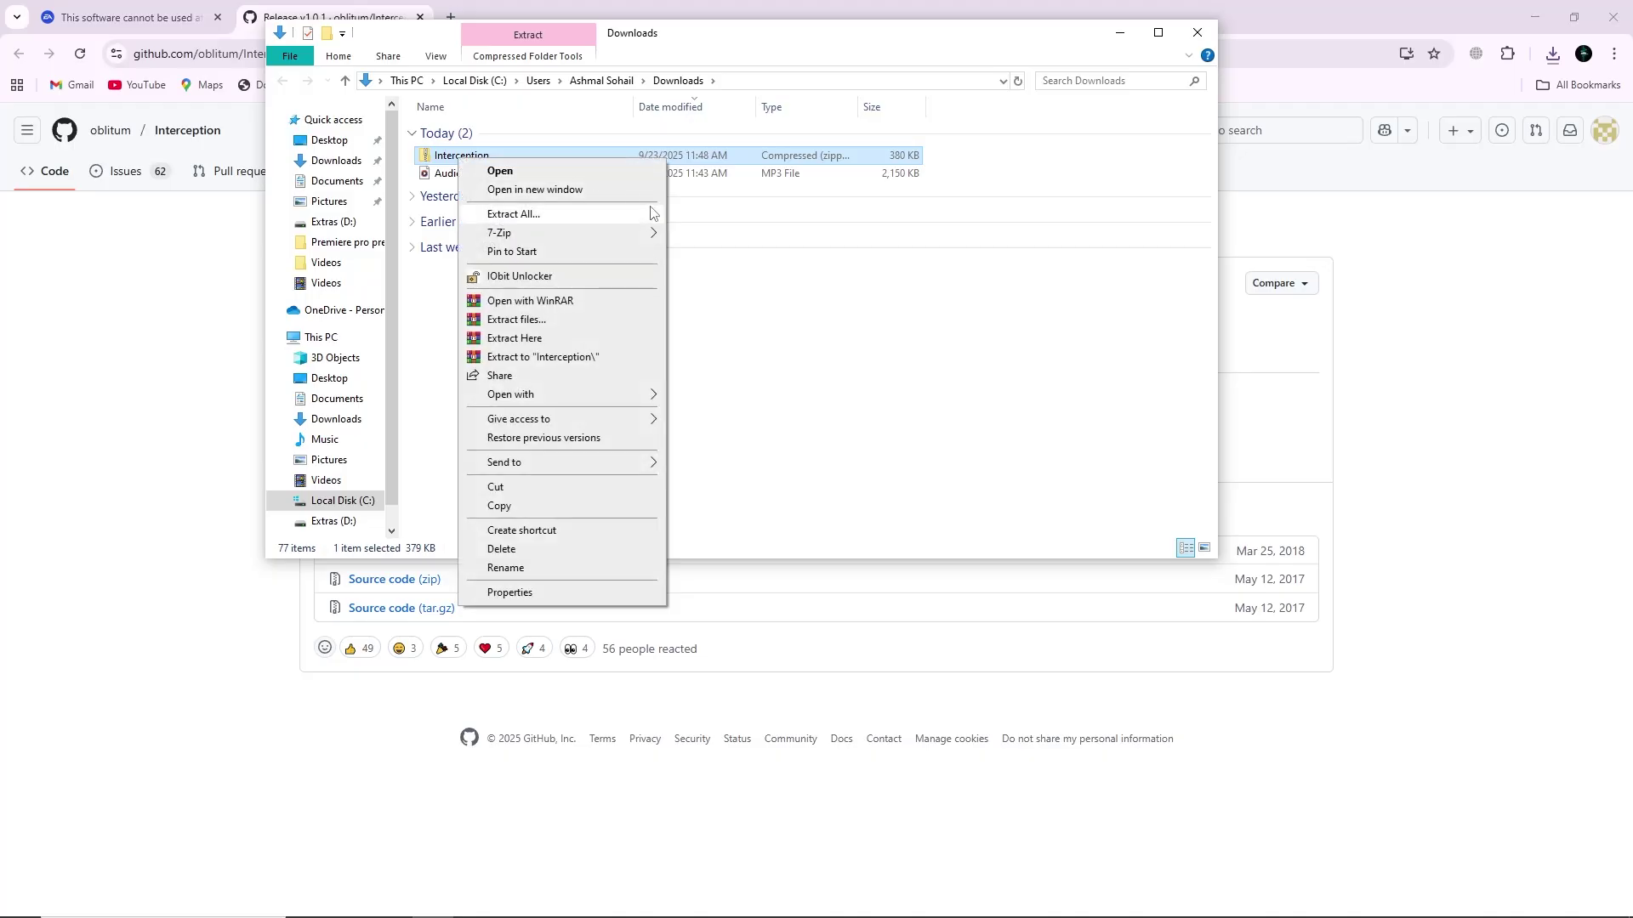
click(510, 319)
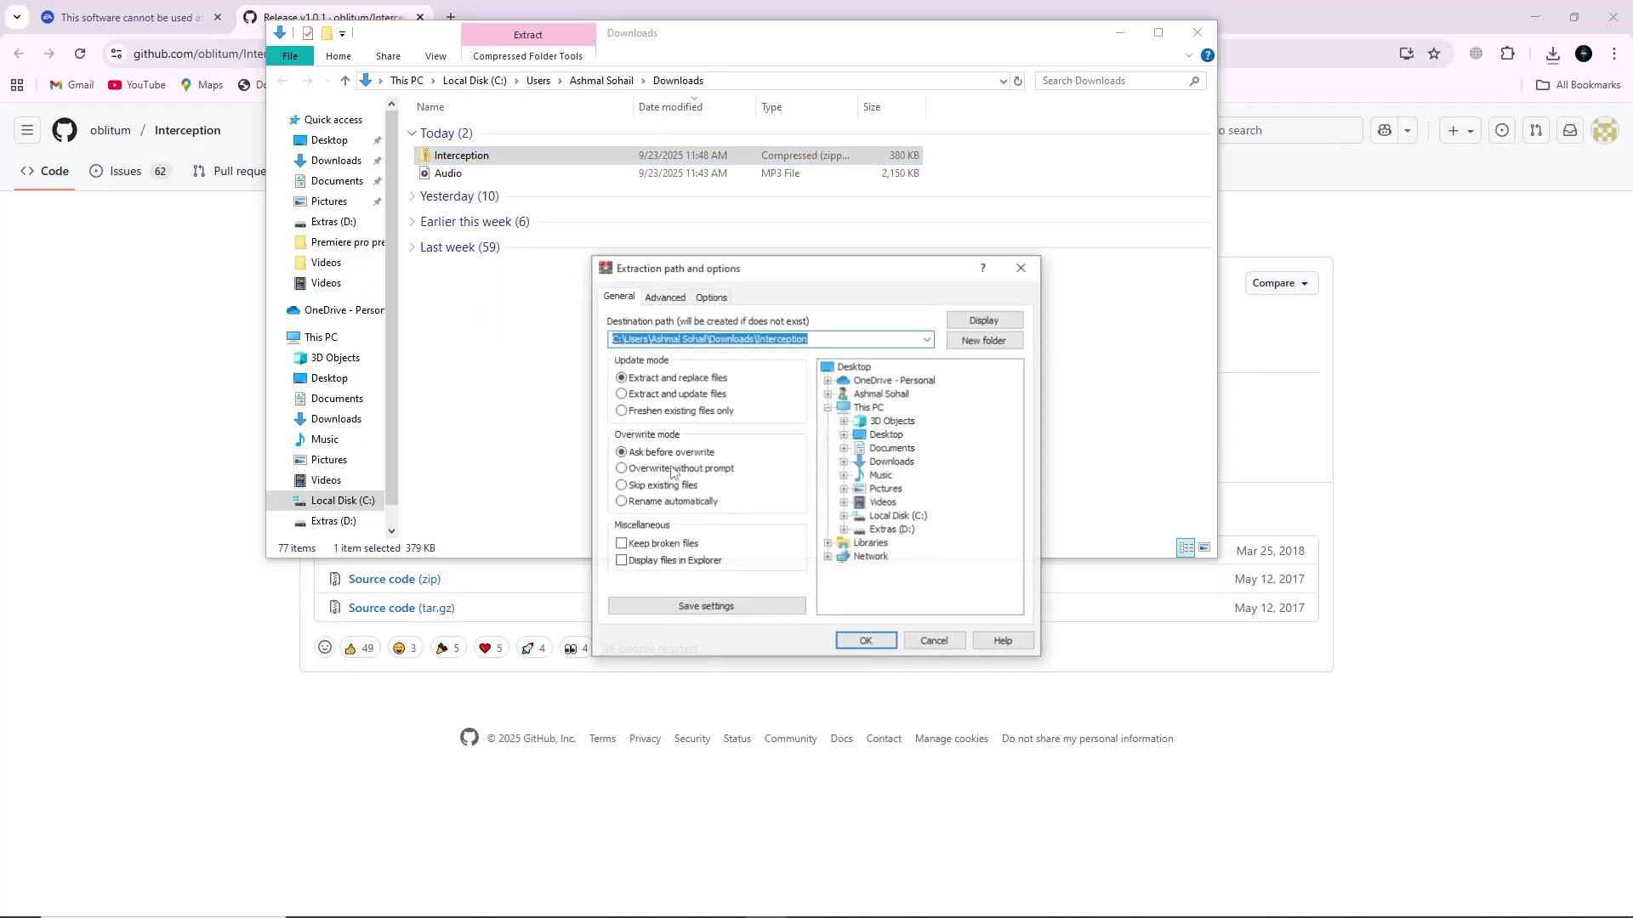
click(867, 642)
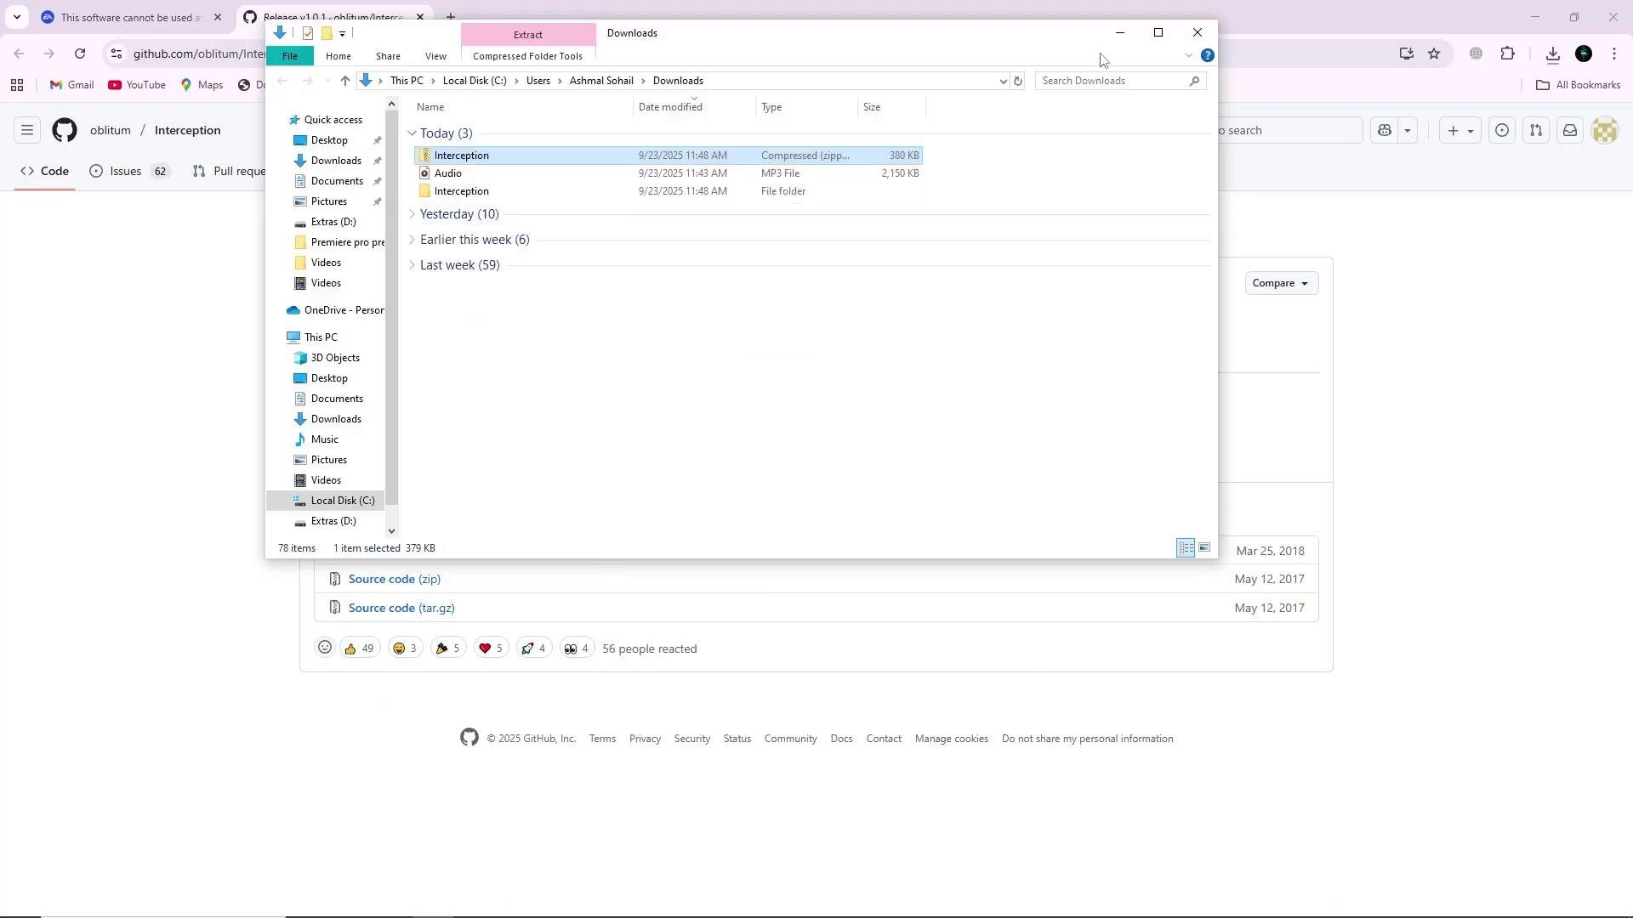
In a maximized Explorer, go to Interception\Interception\command line installer and select its path
click(1162, 33)
double_click(427, 164)
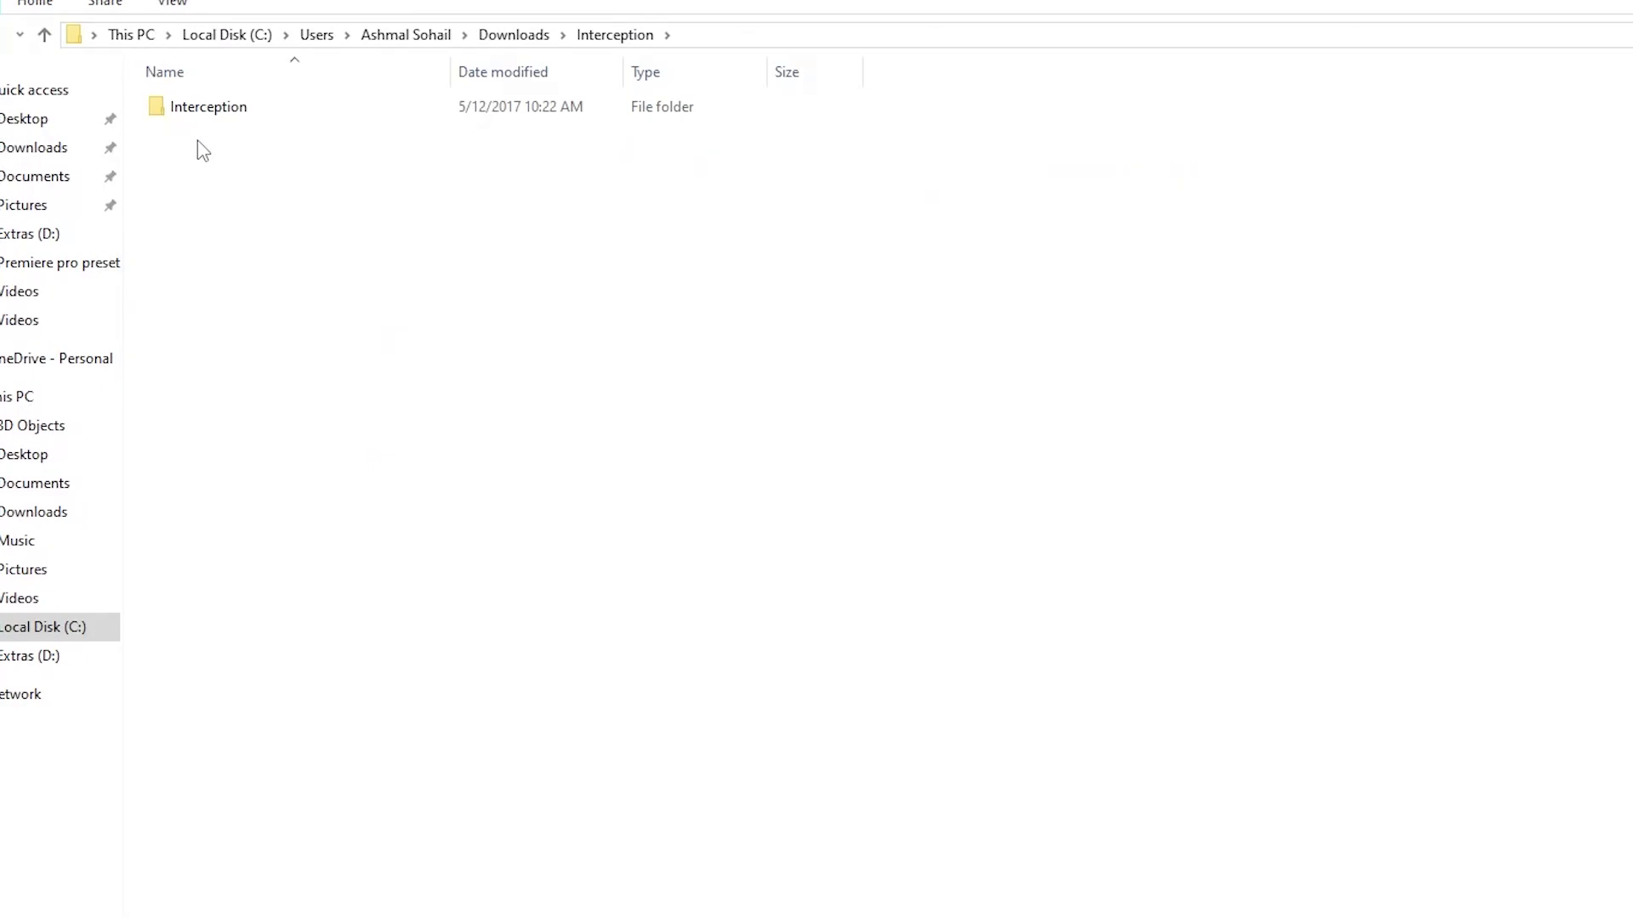
double_click(227, 112)
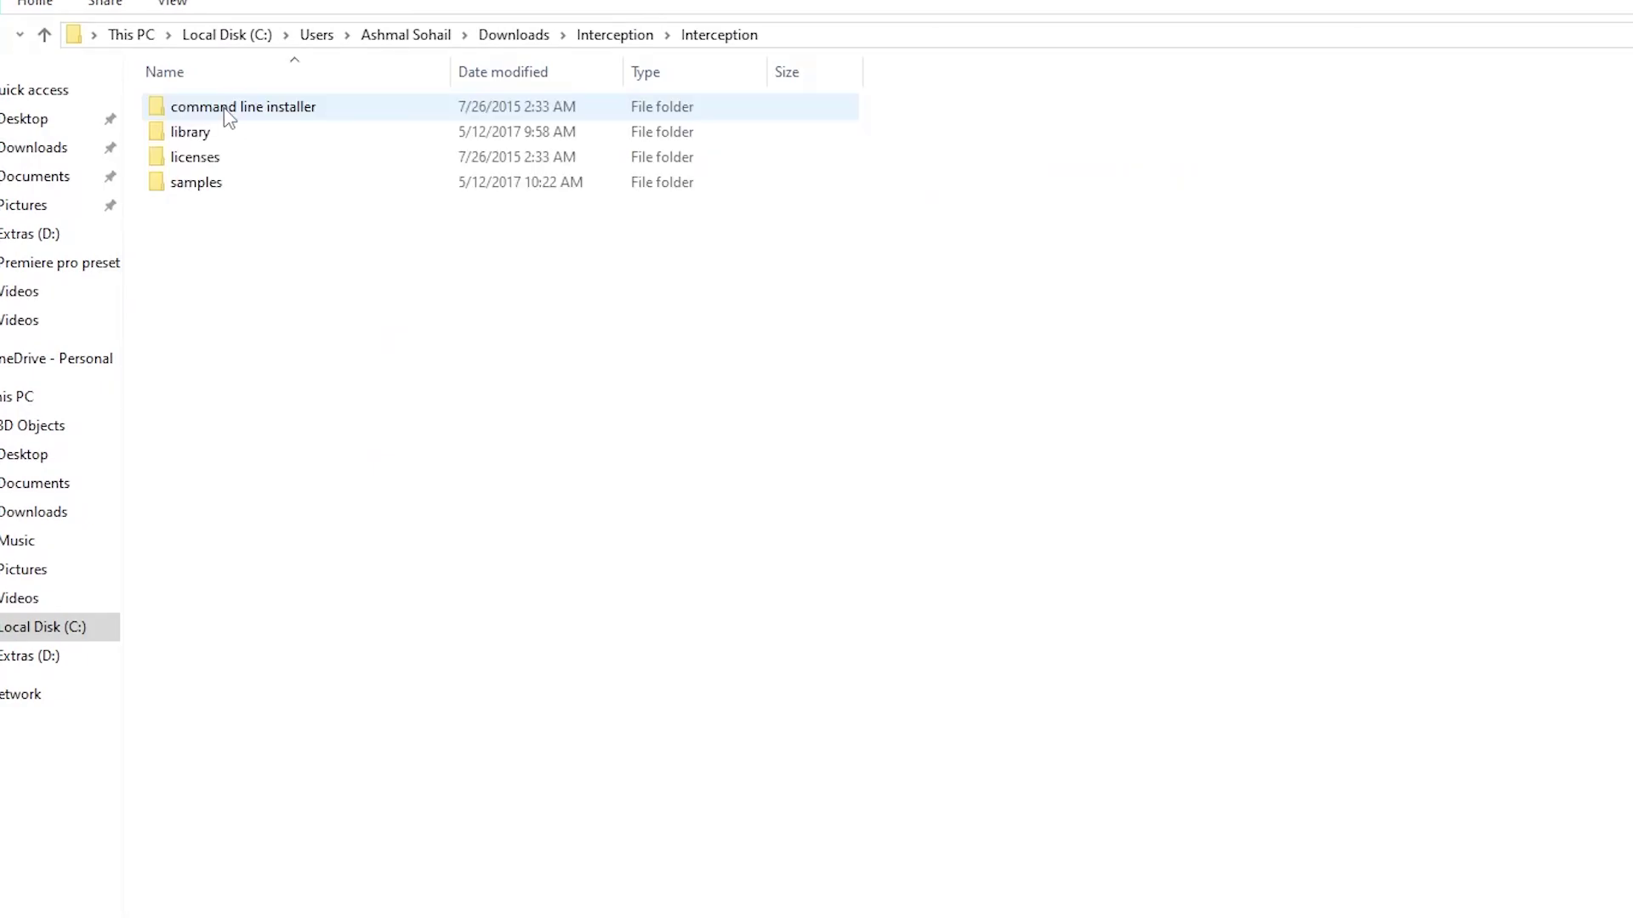
click(238, 115)
double_click(241, 113)
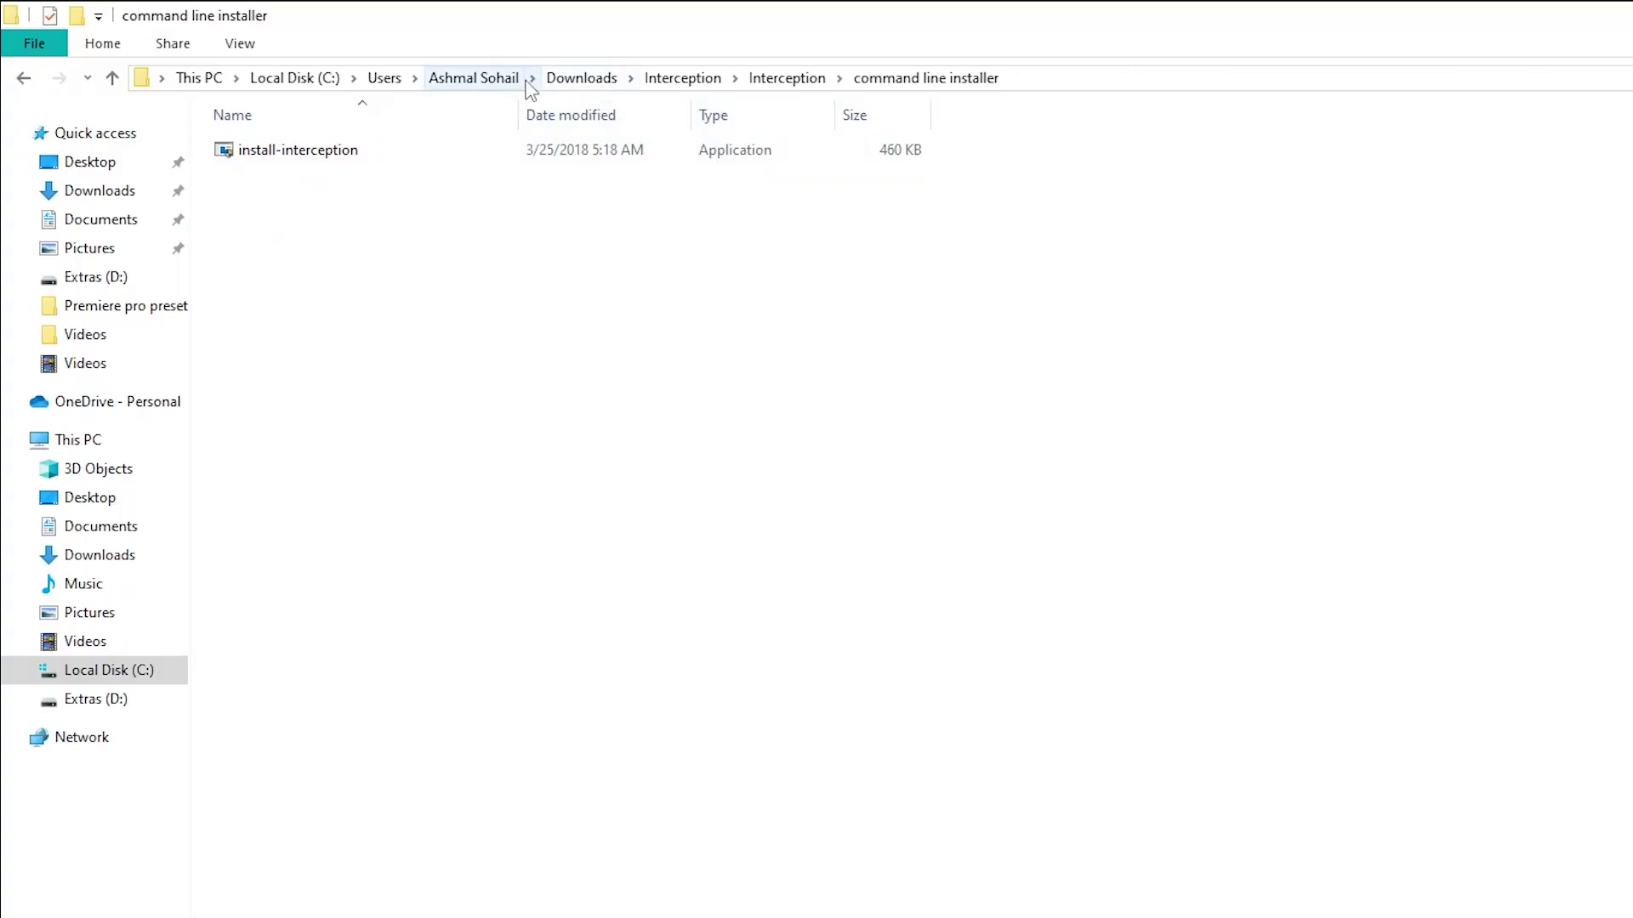
click(1027, 78)
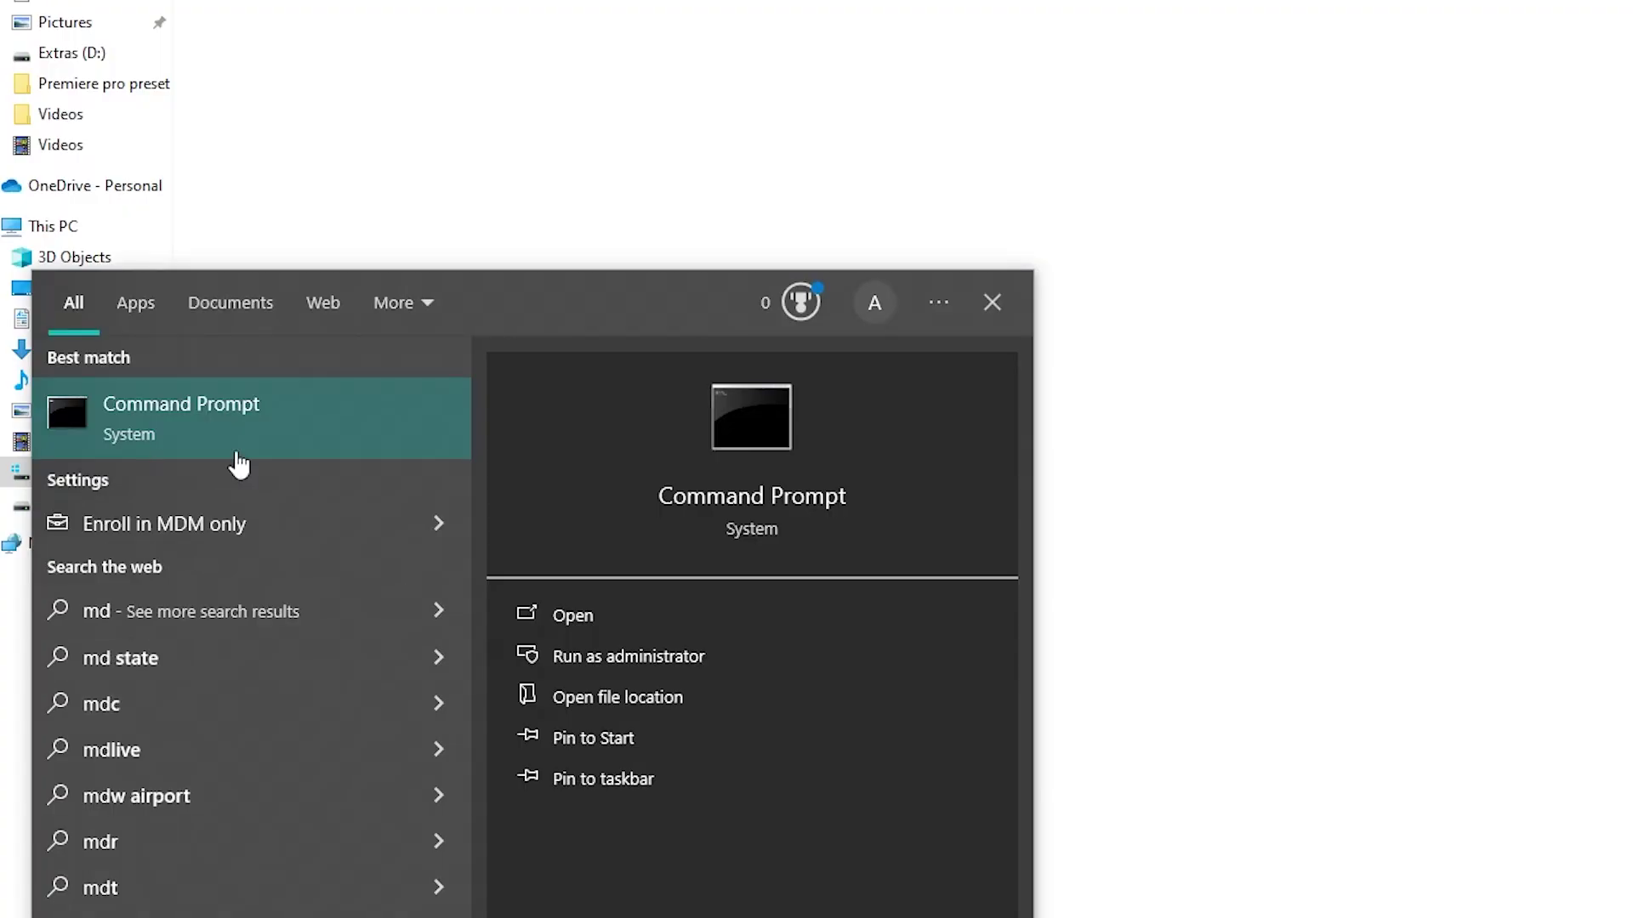
Run Command Prompt as administrator from the Start search results
right_click(254, 432)
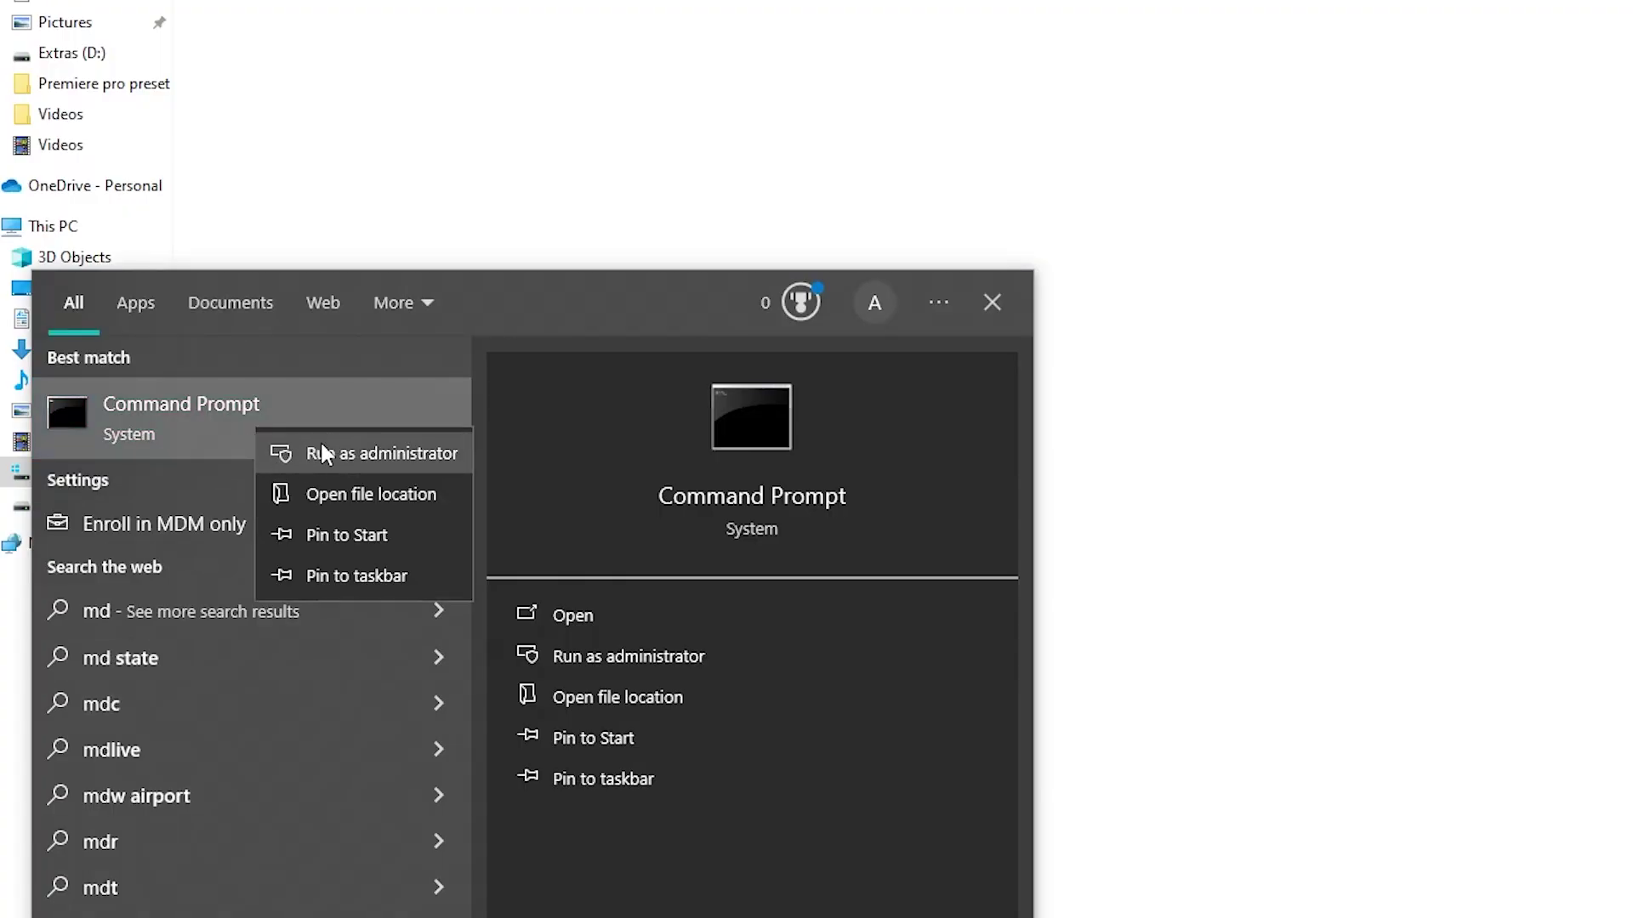
click(314, 453)
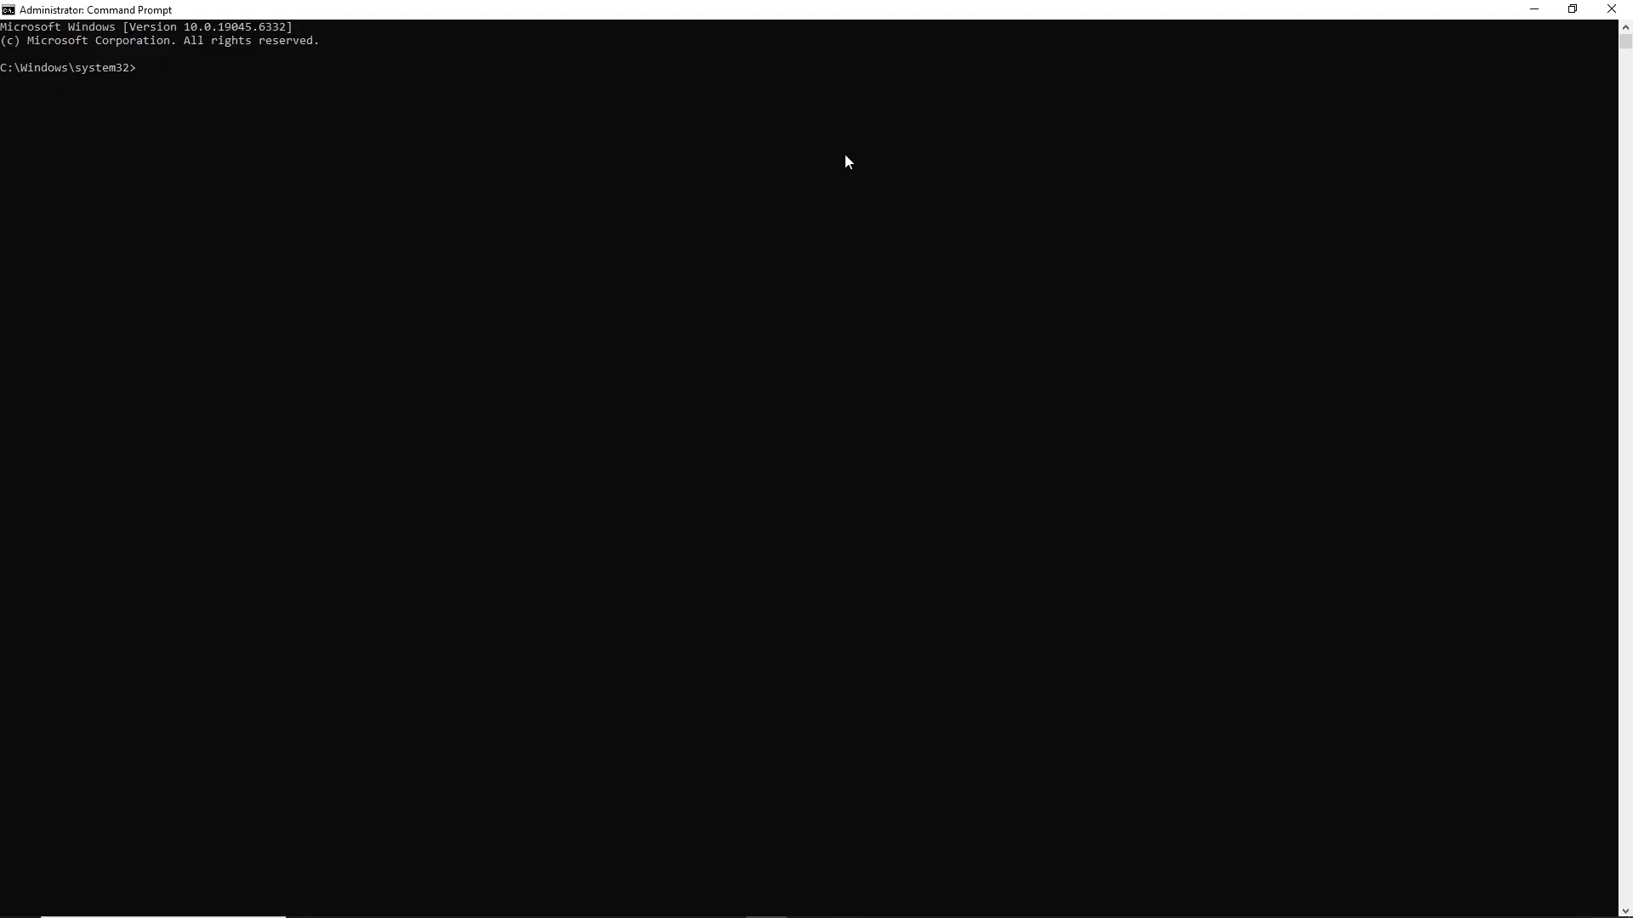
text(cd)
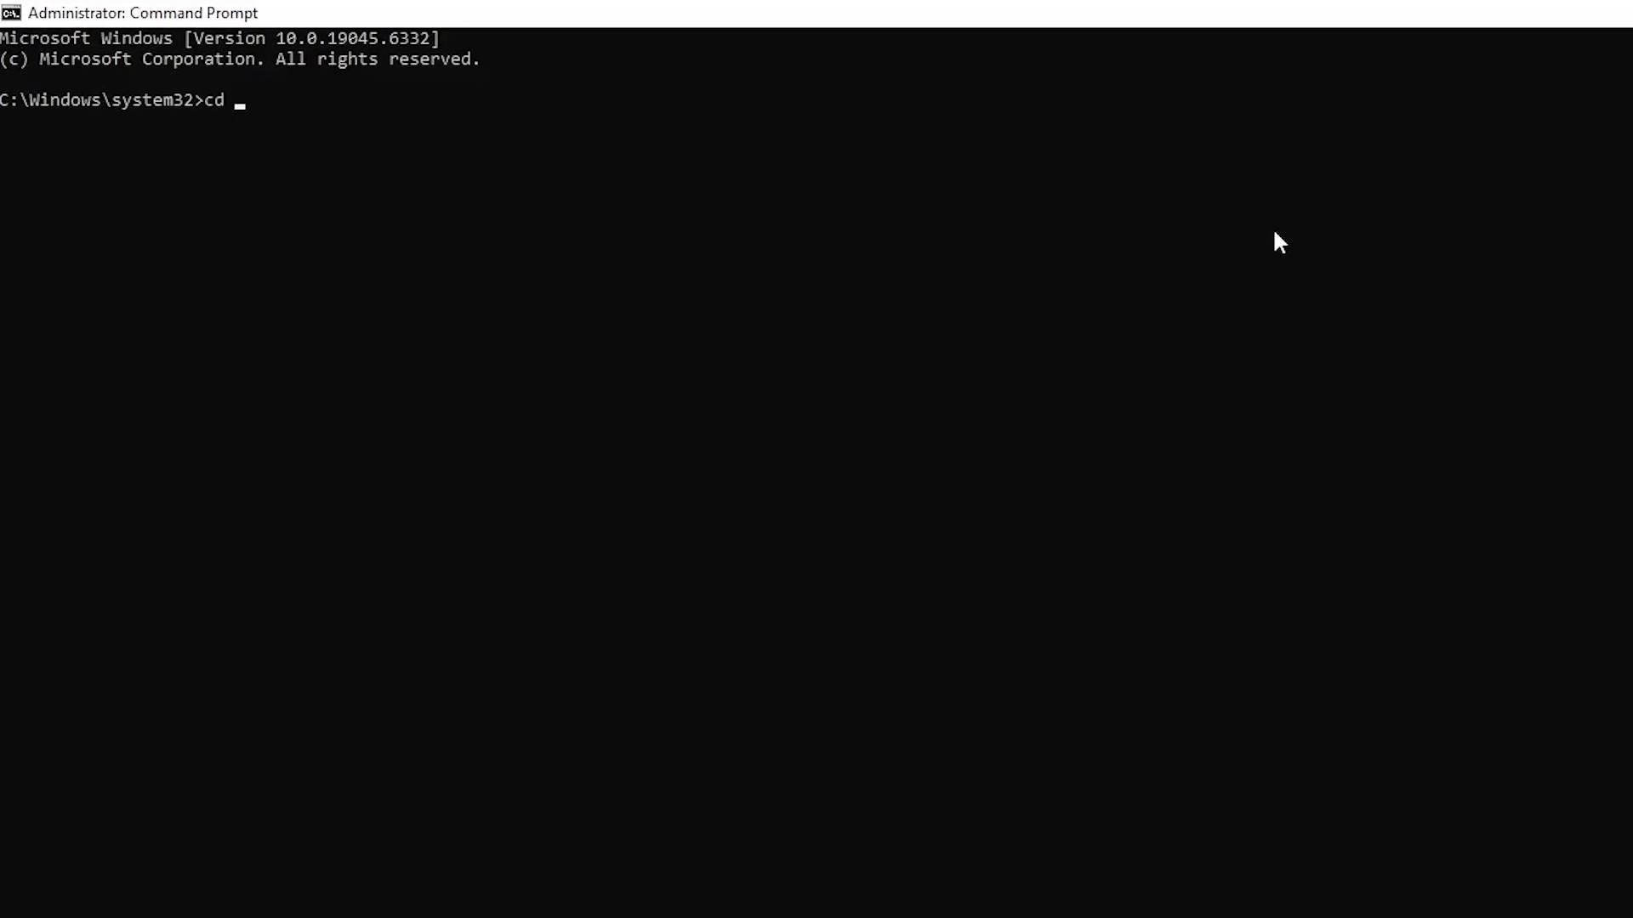
Change directory with cd to the pasted command line installer folder path
text(C:\Users\Ashmal Sohail\Downloads\Interception\Interception\command line installer)
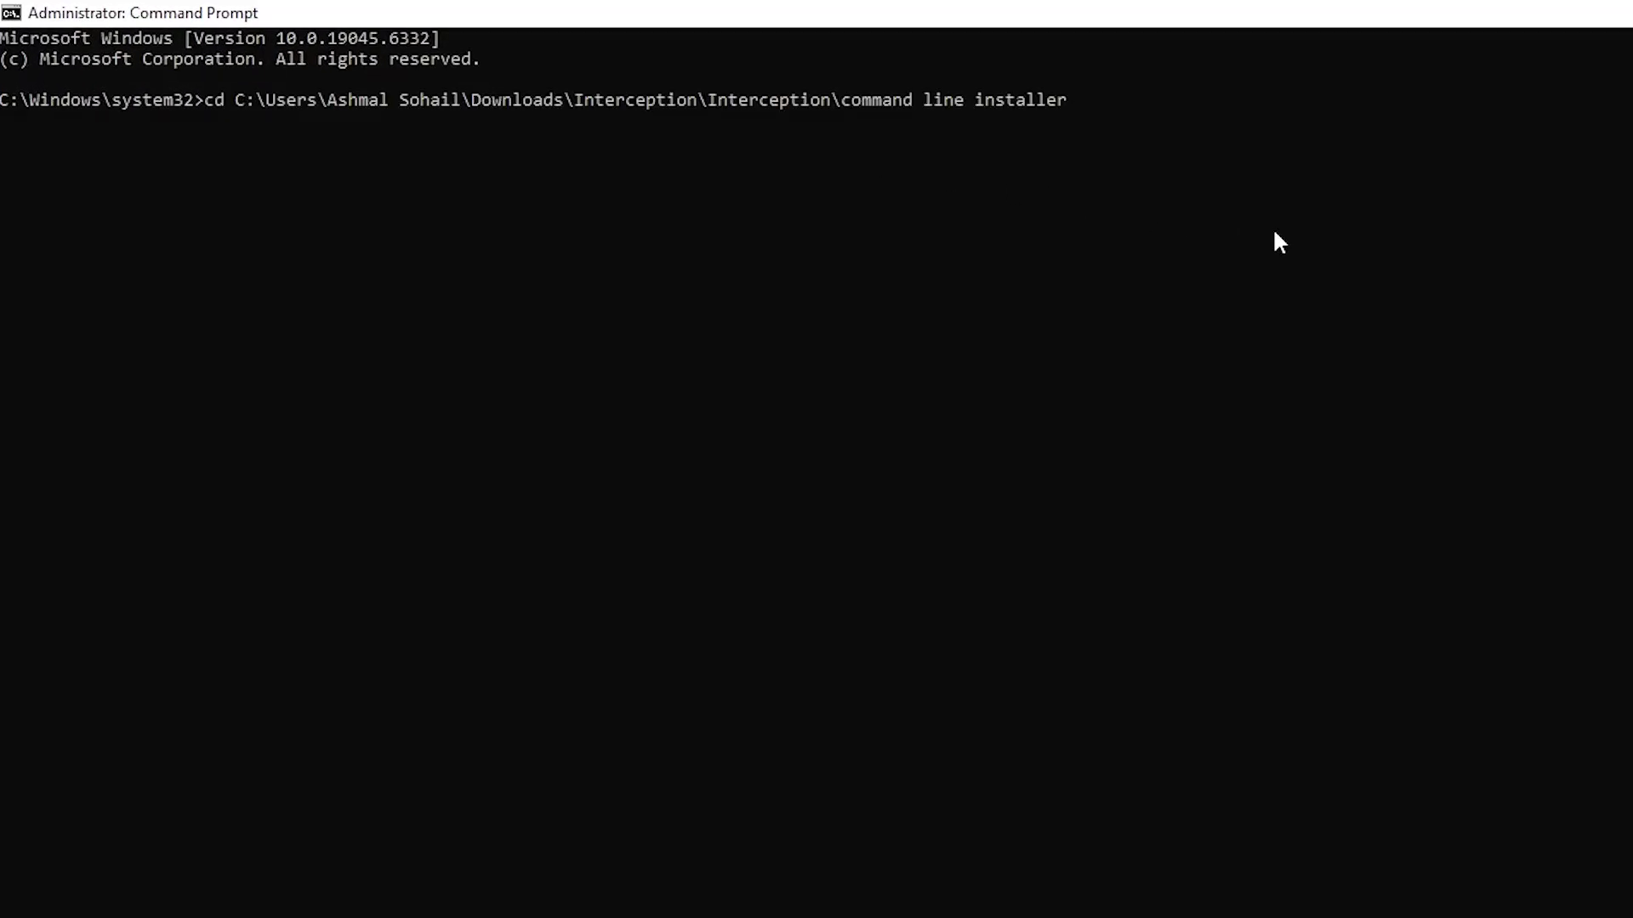
key(Return)
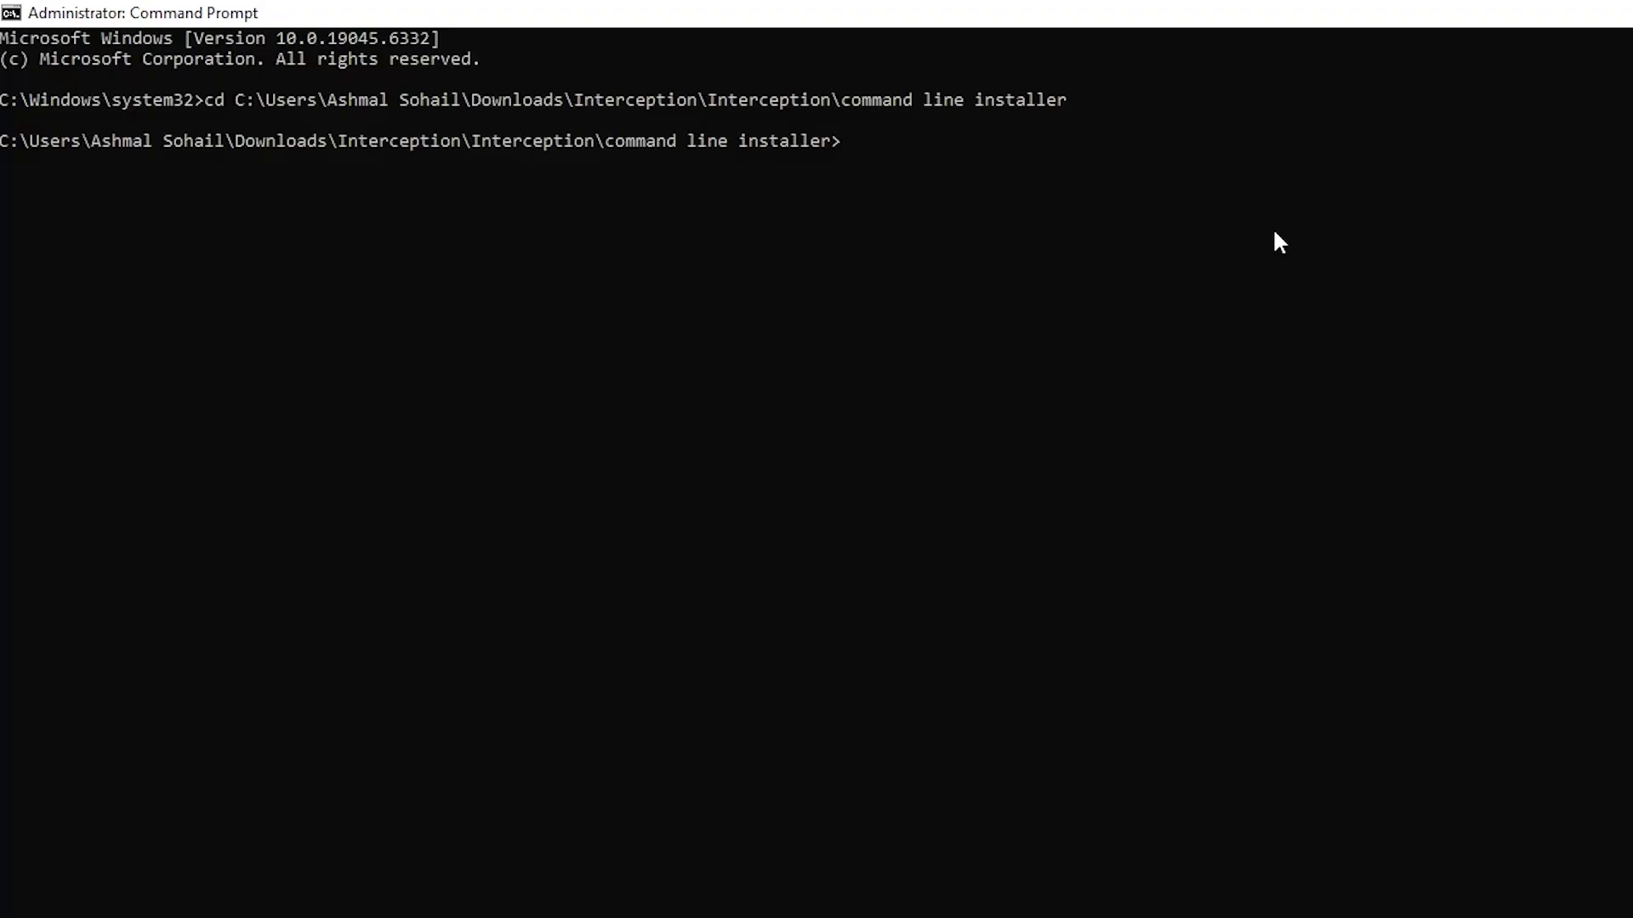
text(install)
text(-interception.exe /uninstall)
Run install-interception.exe /uninstall, which fails to delete the keyboard driver key
key(Return)
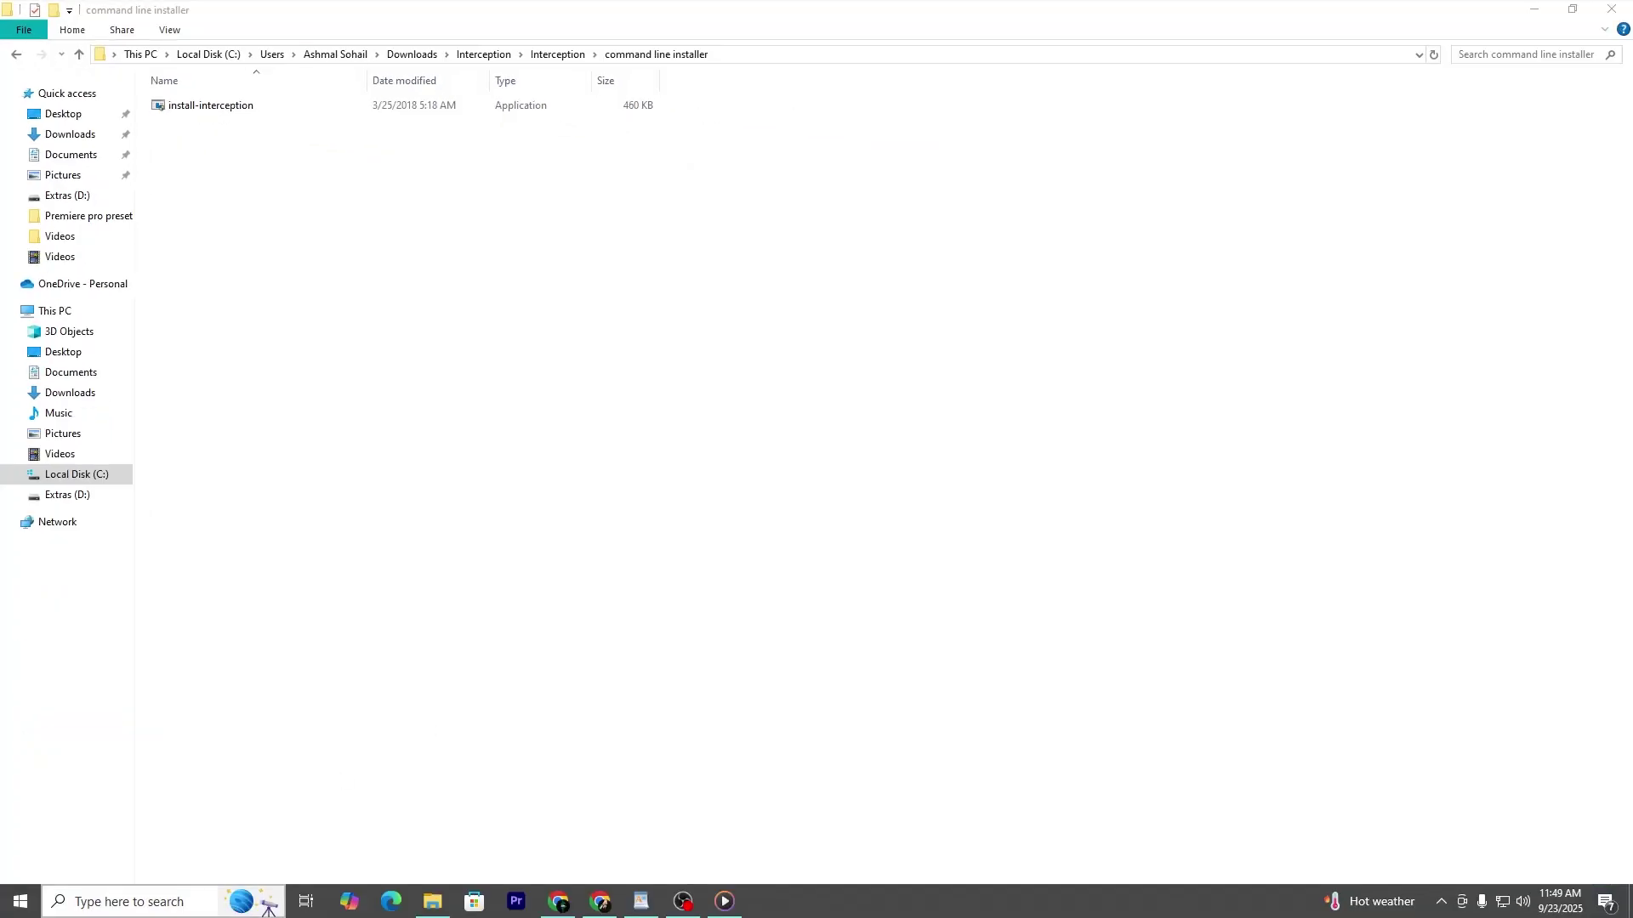
Show the Start menu power options: Lock, Sleep, Shut down and Restart
click(21, 903)
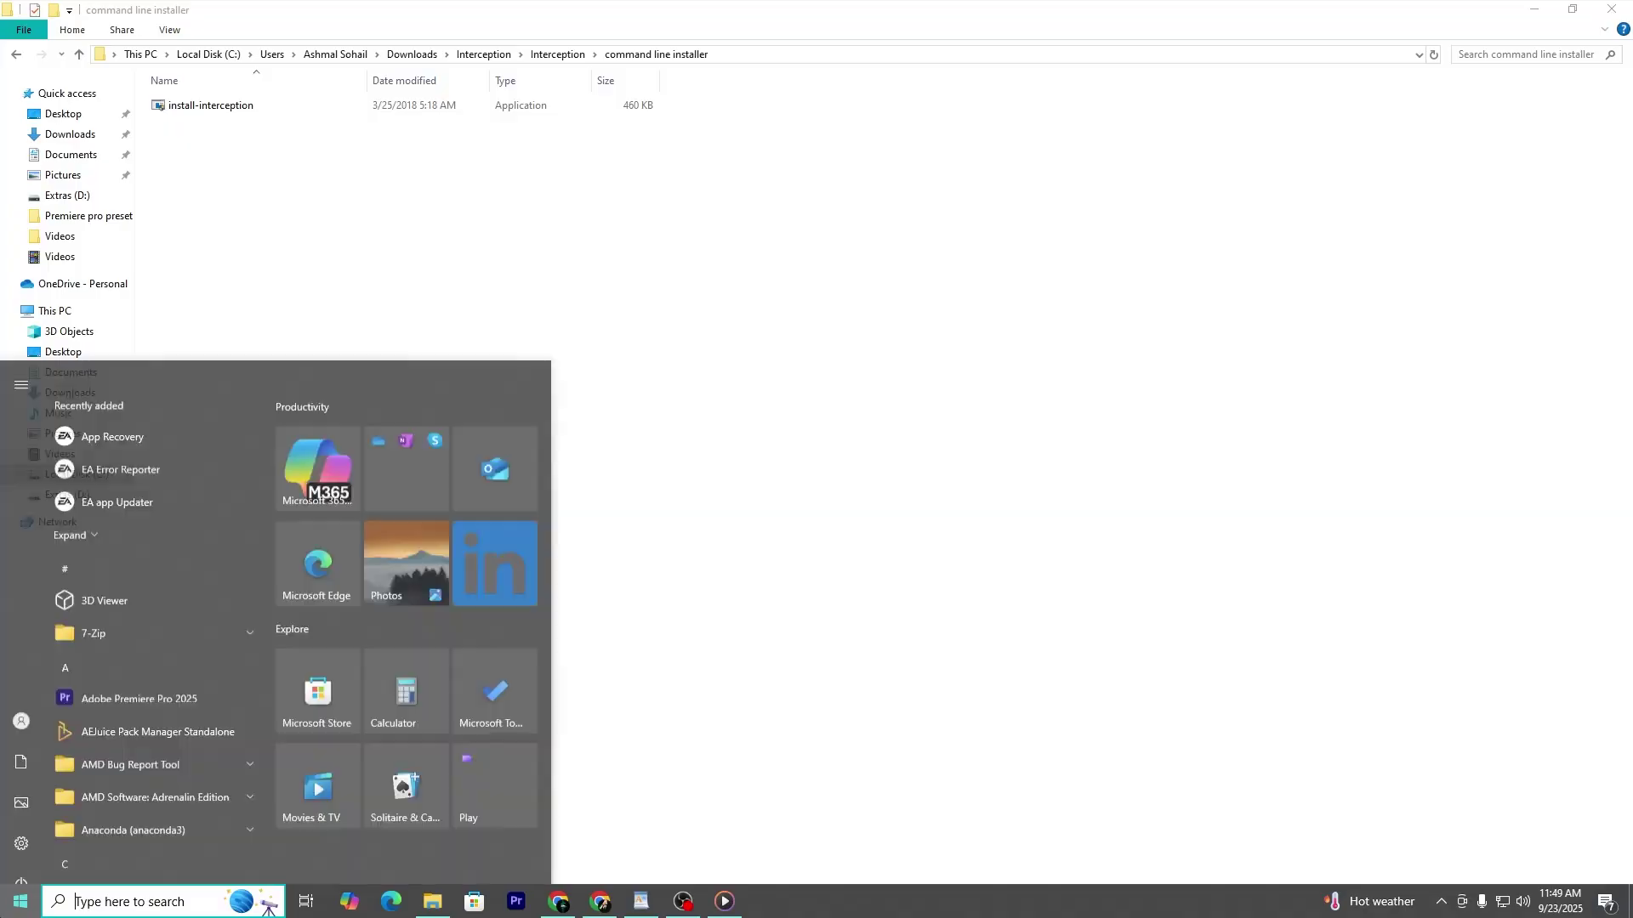
click(22, 866)
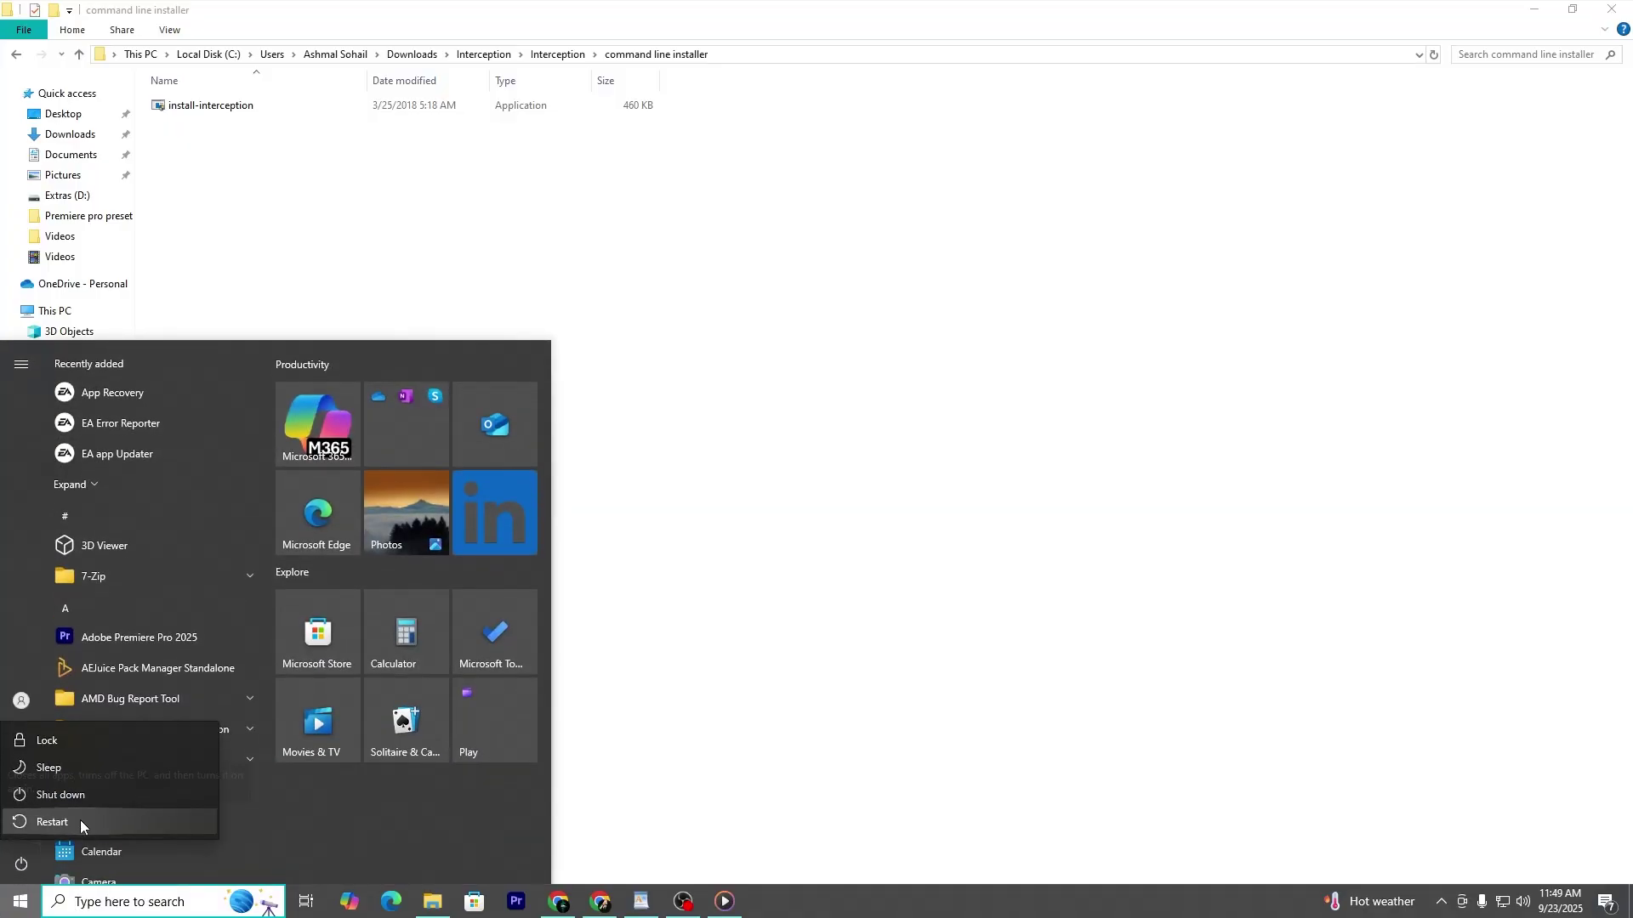